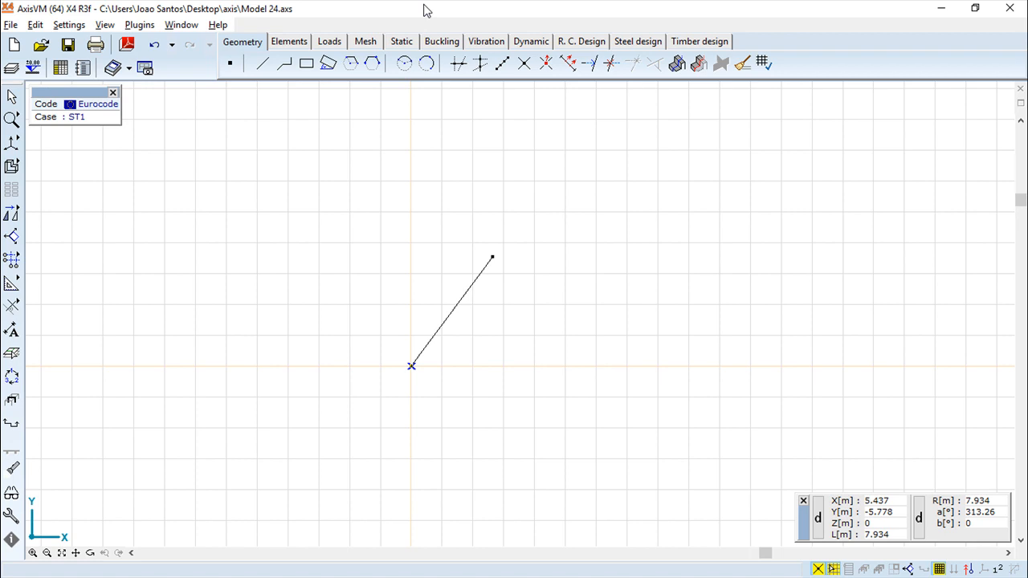
{"action": "middle_click_drag", "start_coordinate": [523, 354], "coordinate": [579, 300]}
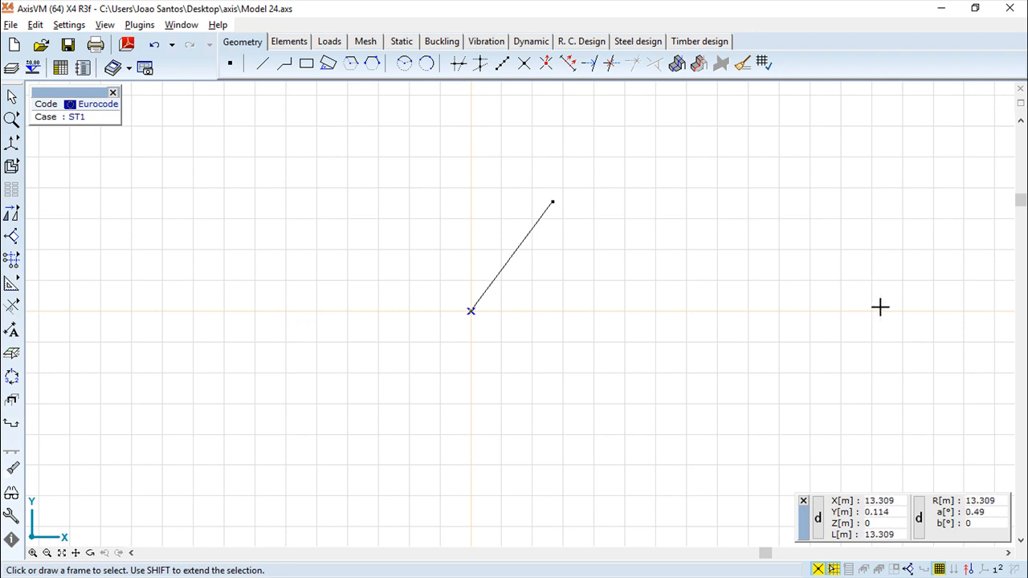
{"action": "left_click", "coordinate": [471, 312]}
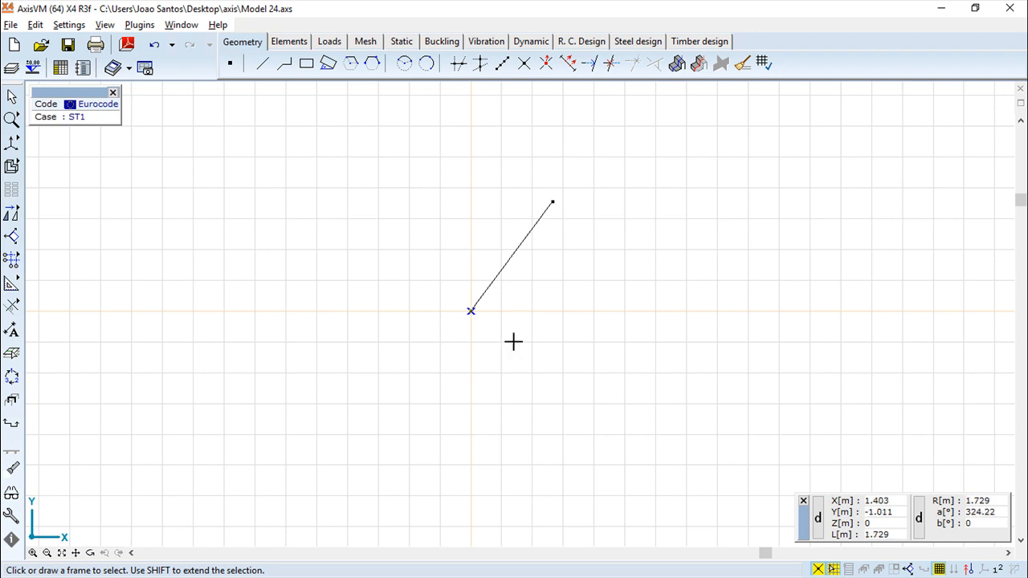
{"action": "scroll", "coordinate": [473, 351], "scroll_direction": "up", "scroll_amount": 2}
{"action": "scroll", "coordinate": [468, 350], "scroll_direction": "up", "scroll_amount": 2}
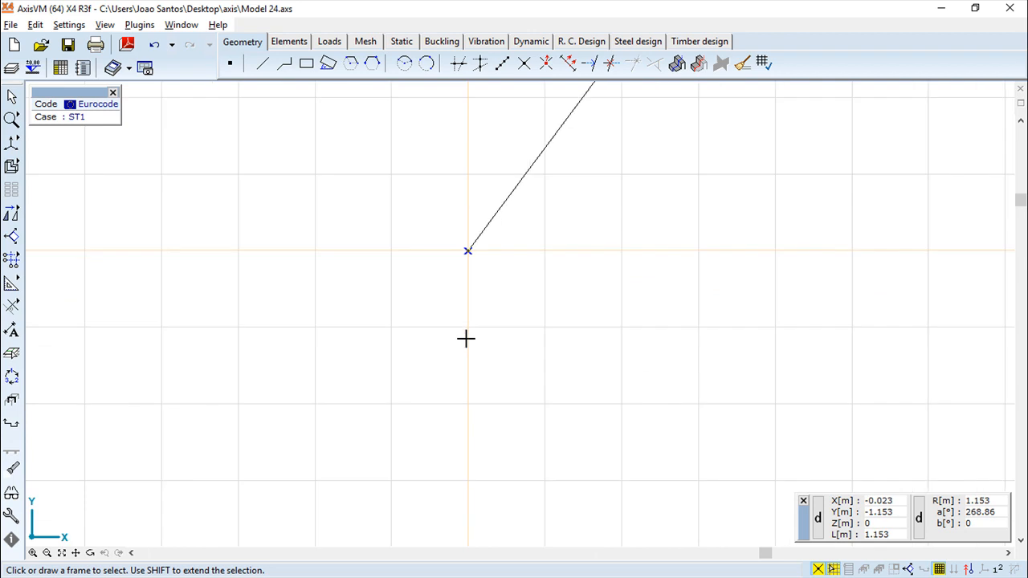
{"action": "scroll", "coordinate": [537, 375], "scroll_direction": "up", "scroll_amount": 1}
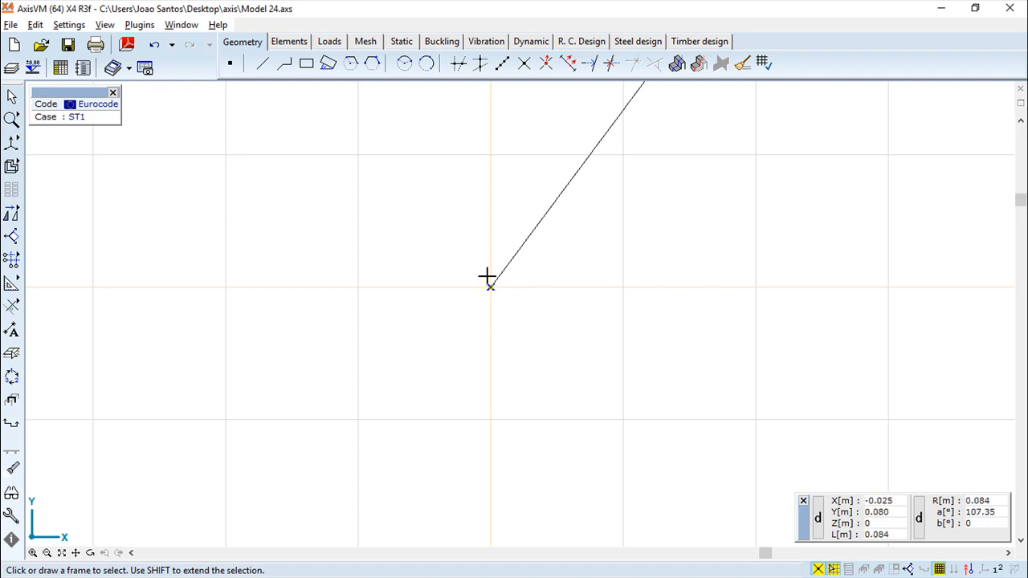
{"action": "middle_click_drag", "start_coordinate": [553, 348], "coordinate": [571, 380]}
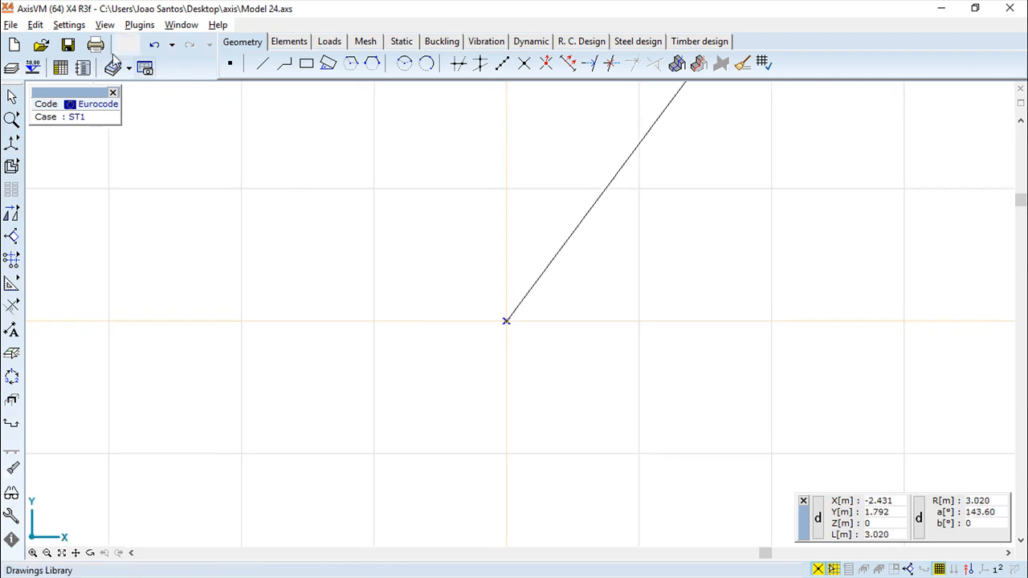
Turn off the grid display in the grid and cursor options and apply the change.
{"action": "left_click", "coordinate": [70, 26]}
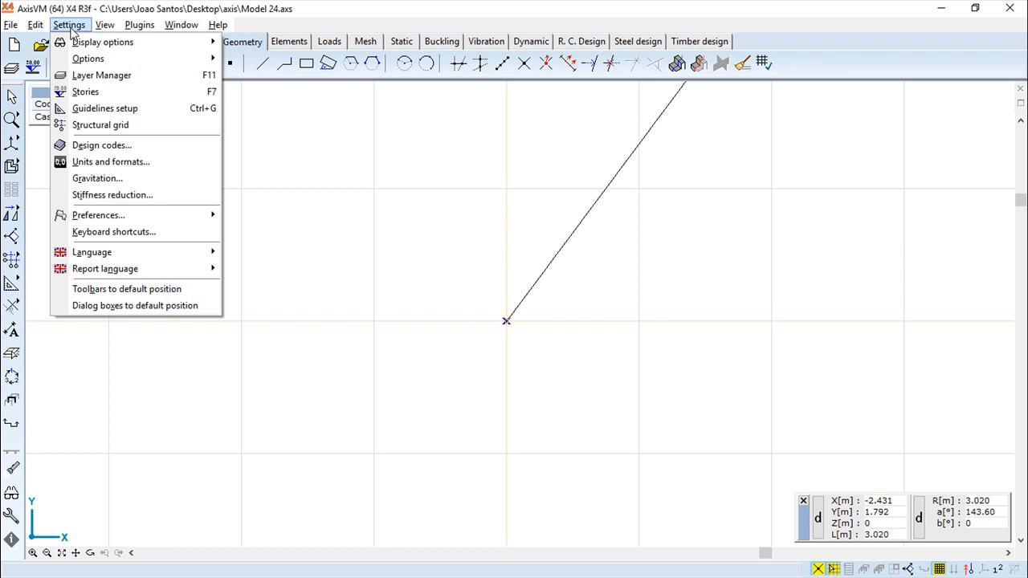
{"action": "mouse_move", "coordinate": [88, 61]}
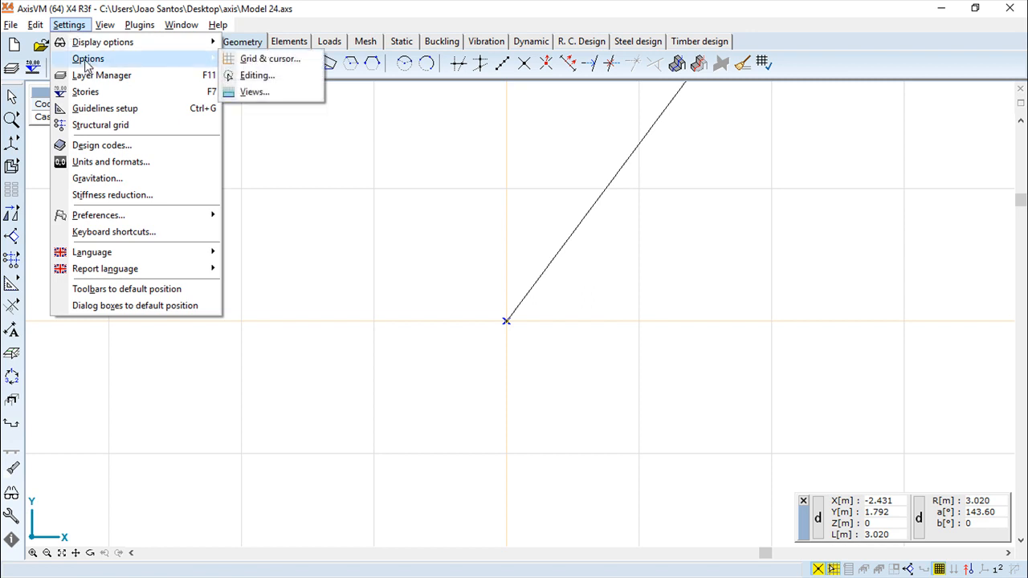
{"action": "left_click", "coordinate": [272, 60]}
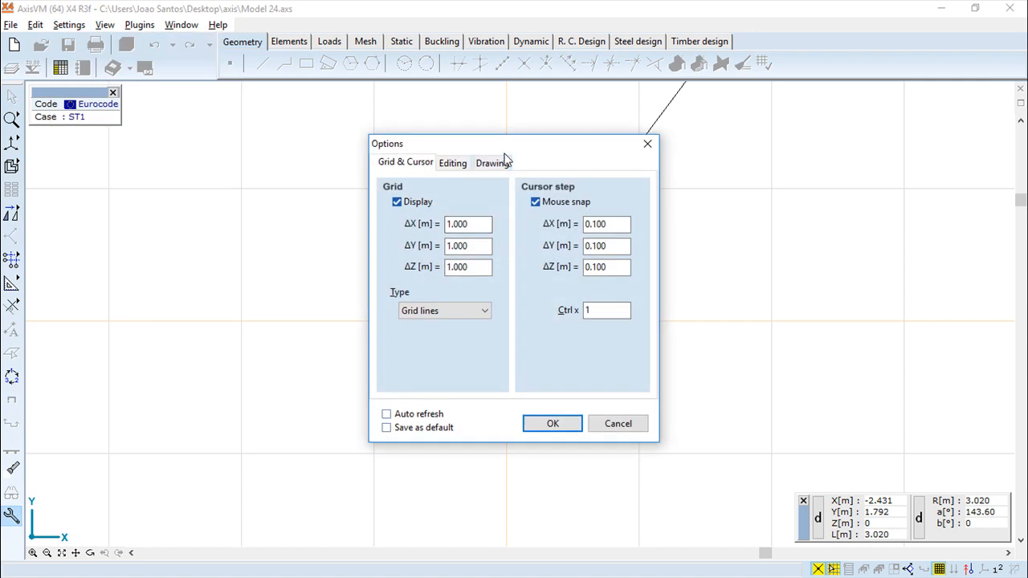
{"action": "left_click_drag", "start_coordinate": [567, 156], "coordinate": [905, 157]}
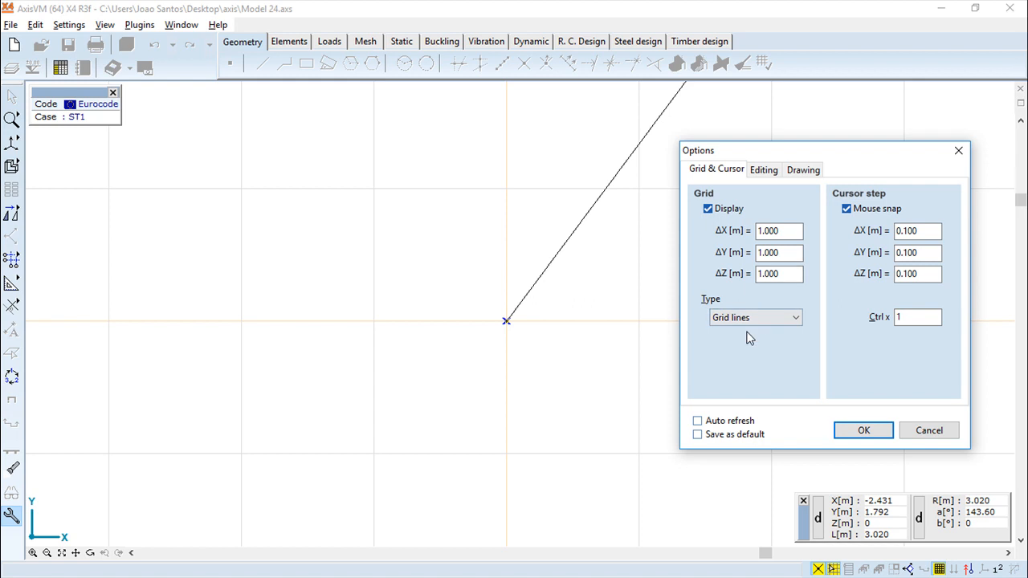
{"action": "left_click", "coordinate": [708, 210]}
{"action": "left_click", "coordinate": [862, 432]}
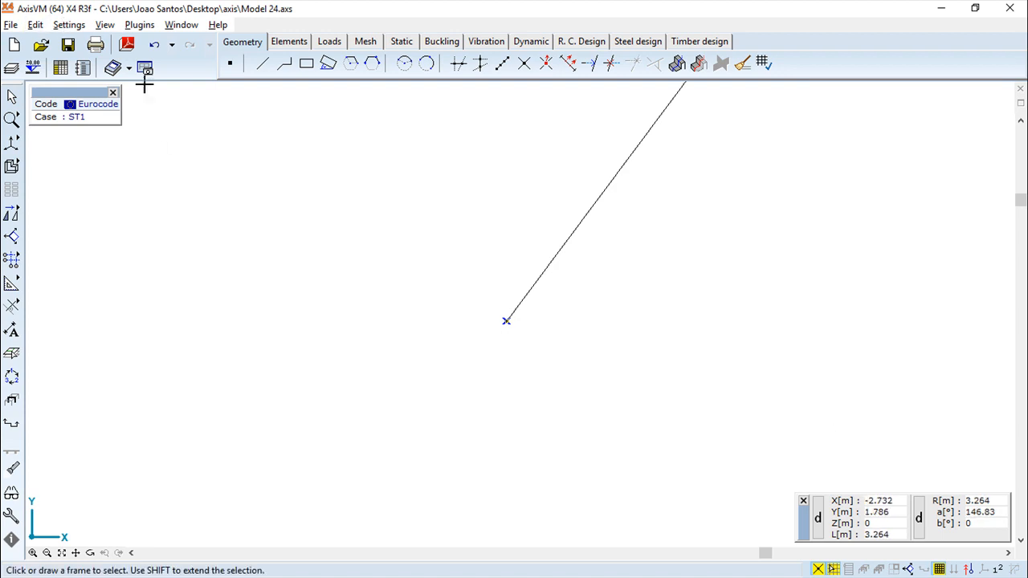
Display the grid as points instead of lines through the grid and cursor options.
{"action": "left_click", "coordinate": [69, 24]}
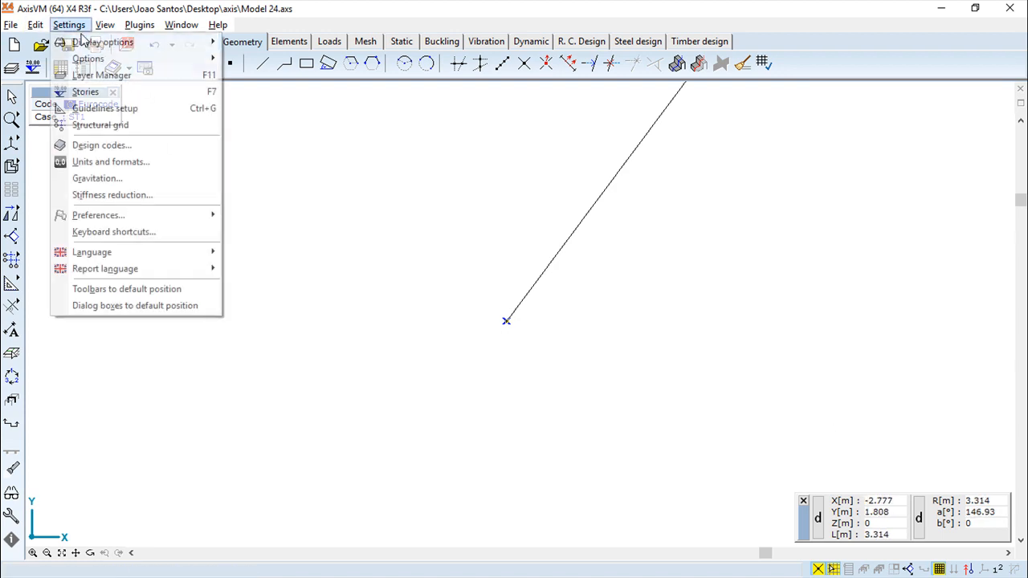
{"action": "mouse_move", "coordinate": [94, 64]}
{"action": "left_click", "coordinate": [303, 65]}
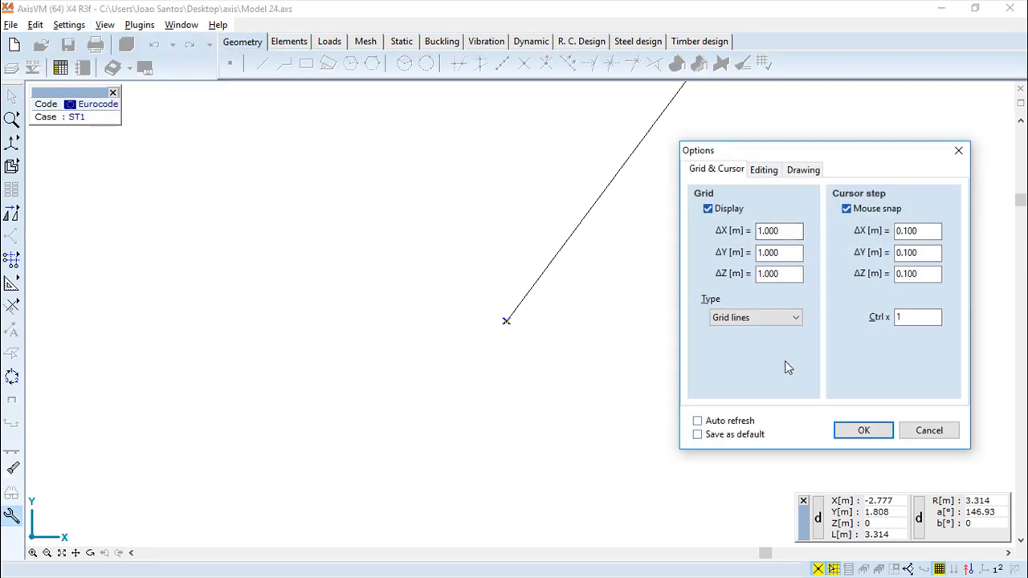
{"action": "left_click", "coordinate": [793, 319]}
{"action": "left_click", "coordinate": [745, 332]}
{"action": "left_click", "coordinate": [859, 431]}
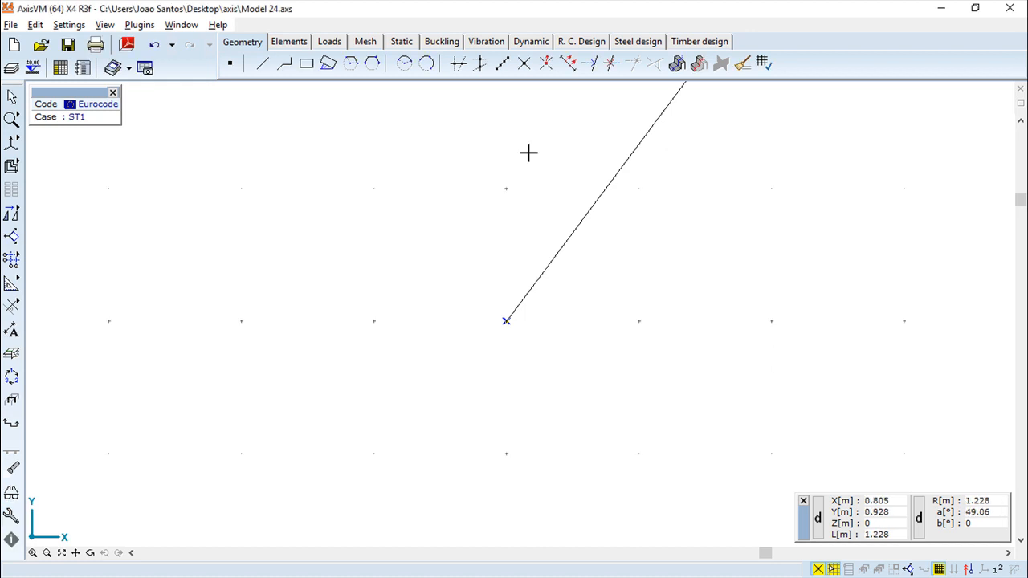
Set the grid type to Grid lines in the grid and cursor options and apply it.
{"action": "left_click", "coordinate": [78, 28]}
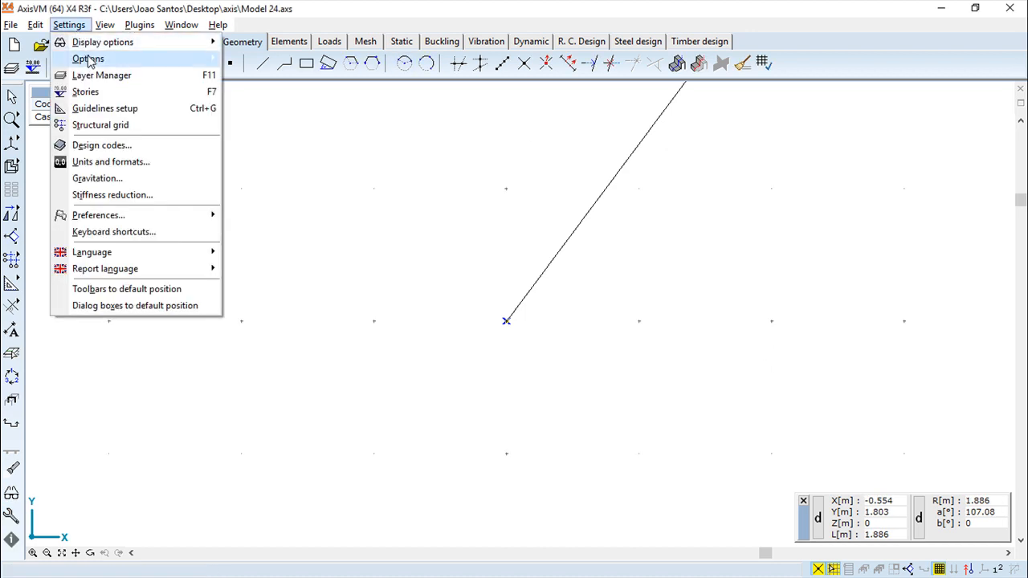
{"action": "mouse_move", "coordinate": [87, 60]}
{"action": "left_click", "coordinate": [245, 61]}
{"action": "left_click", "coordinate": [795, 318]}
{"action": "left_click", "coordinate": [746, 344]}
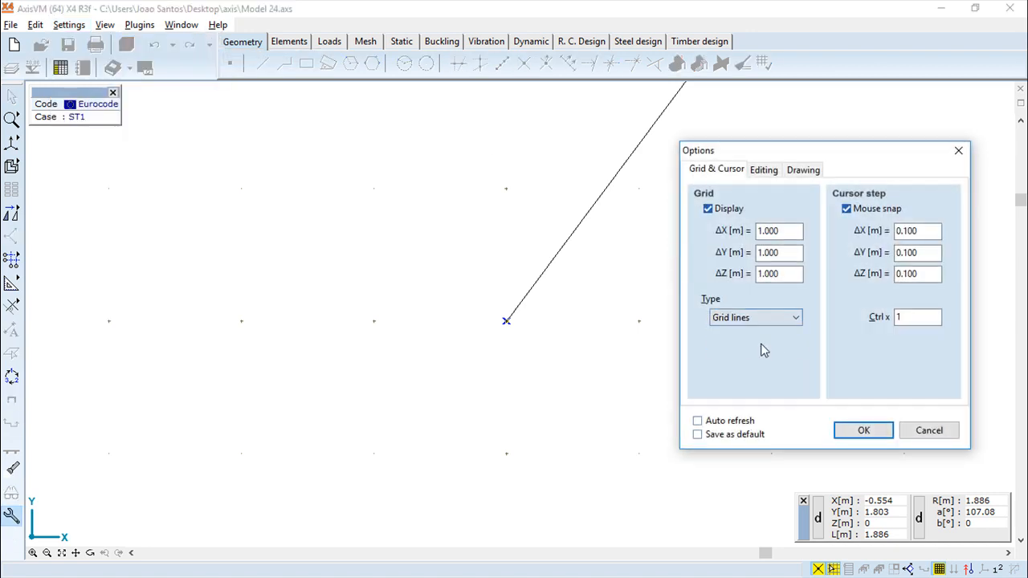
{"action": "left_click", "coordinate": [787, 254]}
{"action": "left_click", "coordinate": [864, 430]}
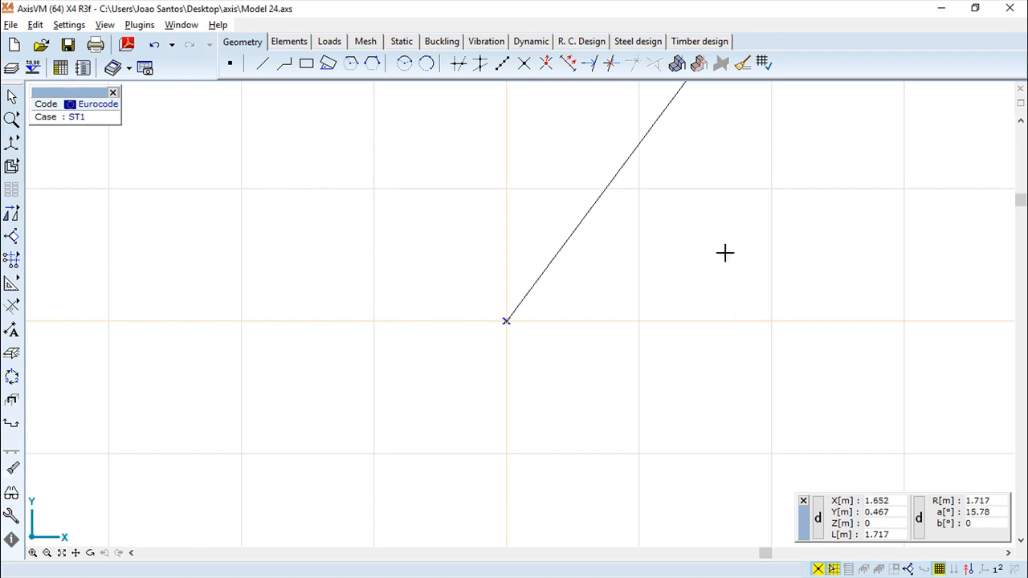
Review the mouse snap and cursor step settings in the grid and cursor options, and close them without changes.
{"action": "middle_click_drag", "start_coordinate": [707, 189], "coordinate": [697, 227]}
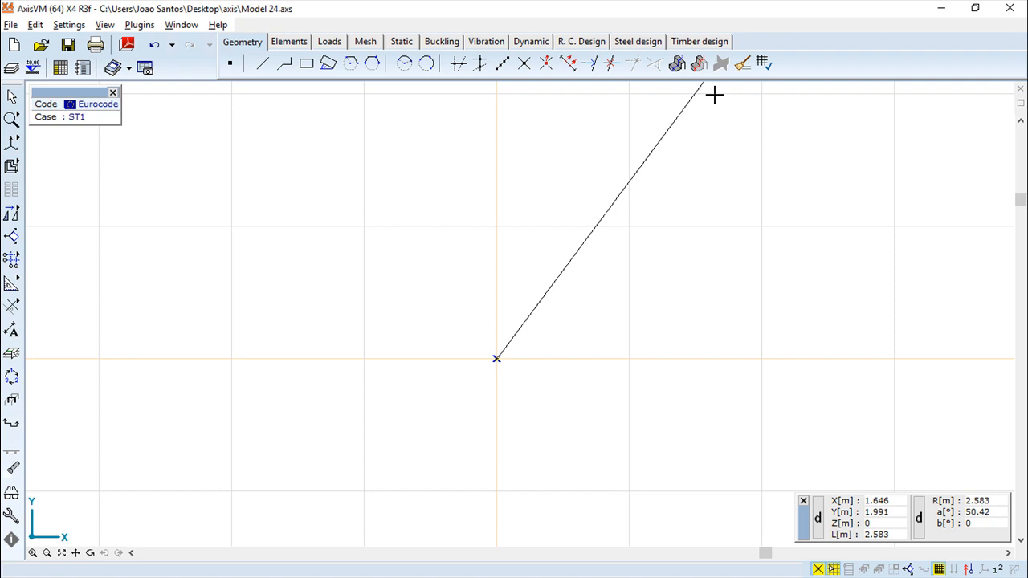
{"action": "middle_click_drag", "start_coordinate": [665, 309], "coordinate": [658, 343]}
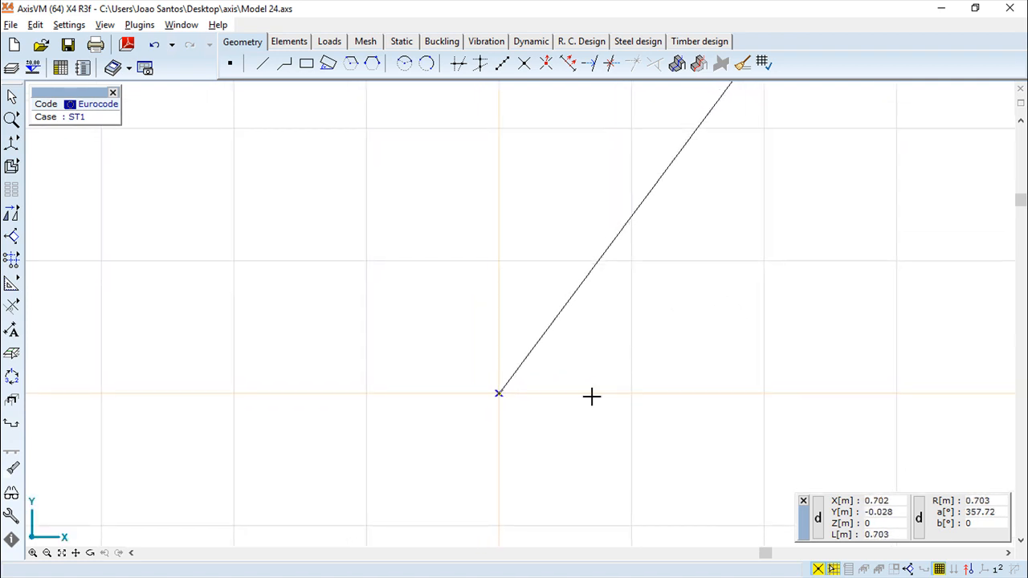
{"action": "left_click", "coordinate": [68, 25]}
{"action": "mouse_move", "coordinate": [111, 61]}
{"action": "left_click", "coordinate": [261, 60]}
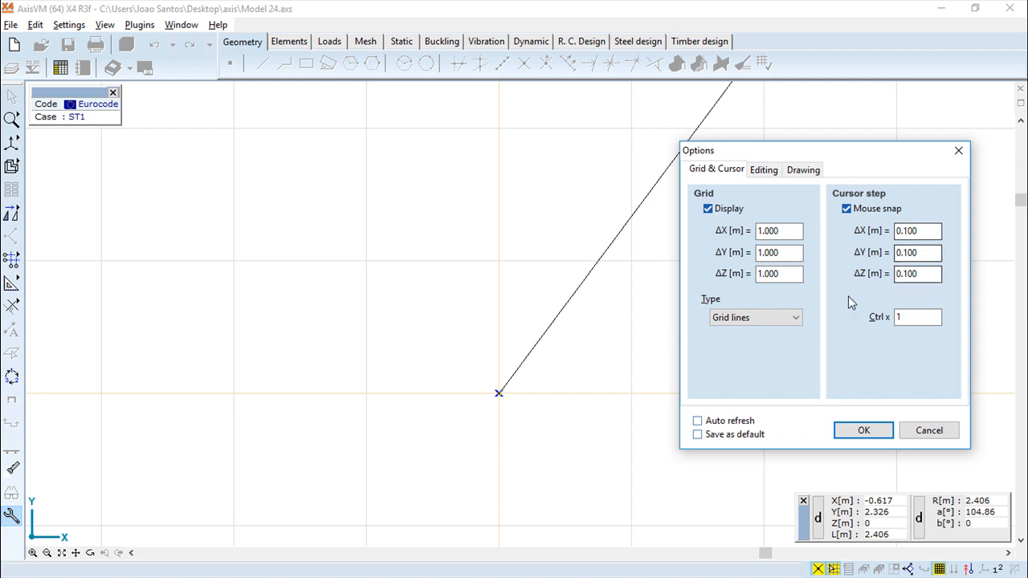
{"action": "left_click", "coordinate": [929, 431]}
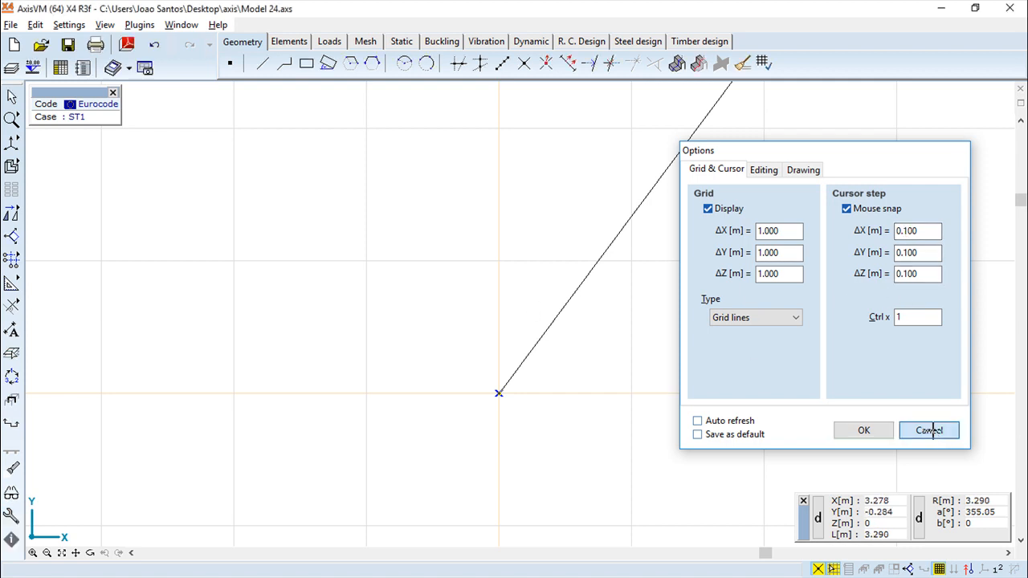
Start a line at the origin and examine how its free end follows the cursor step at different zoom levels.
{"action": "left_click", "coordinate": [272, 65]}
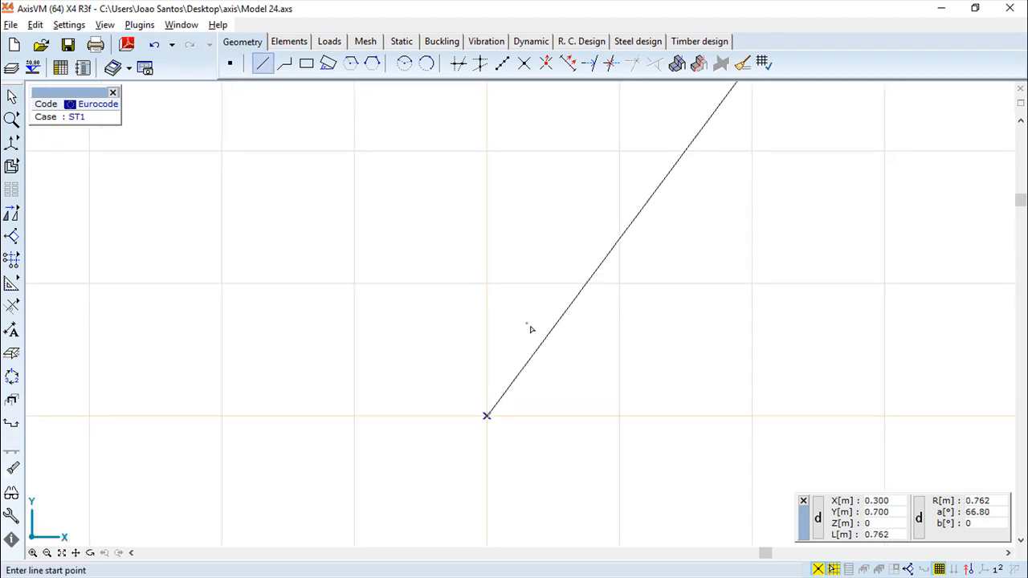
{"action": "left_click", "coordinate": [487, 417]}
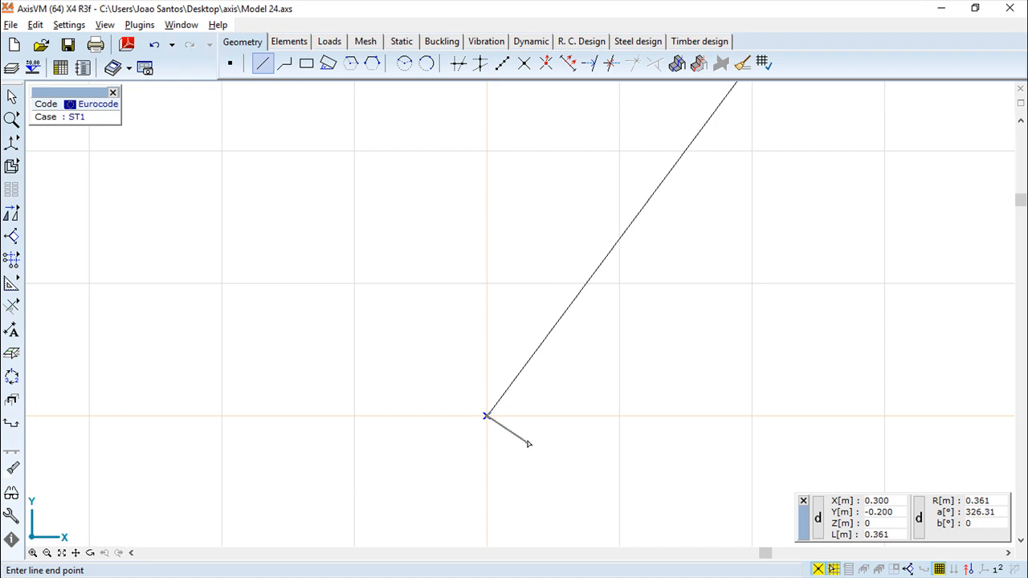
{"action": "scroll", "coordinate": [596, 444], "scroll_direction": "down", "scroll_amount": 2}
{"action": "scroll", "coordinate": [590, 444], "scroll_direction": "up", "scroll_amount": 4}
{"action": "scroll", "coordinate": [589, 444], "scroll_direction": "up", "scroll_amount": 2}
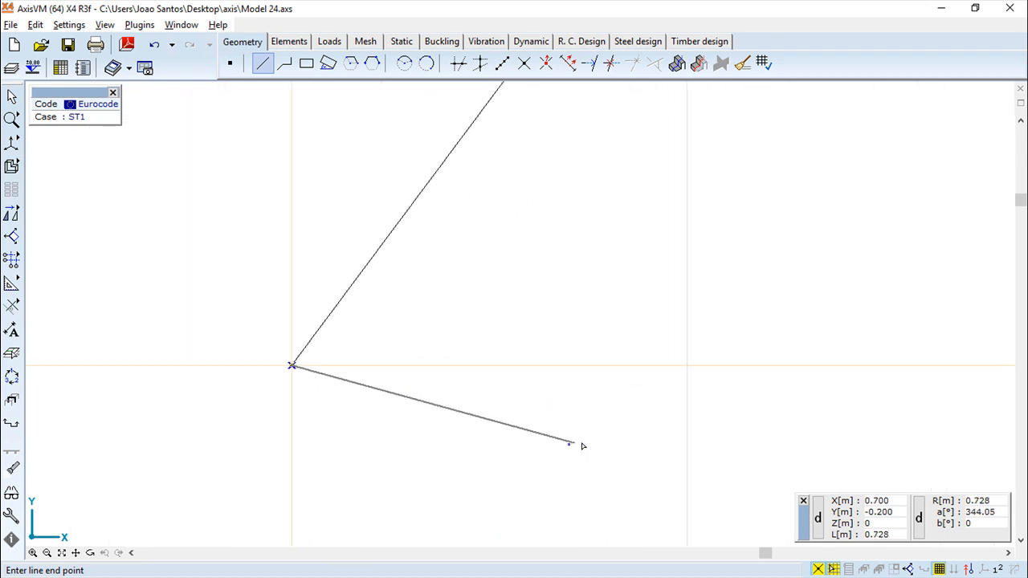
{"action": "scroll", "coordinate": [558, 358], "scroll_direction": "up", "scroll_amount": 3}
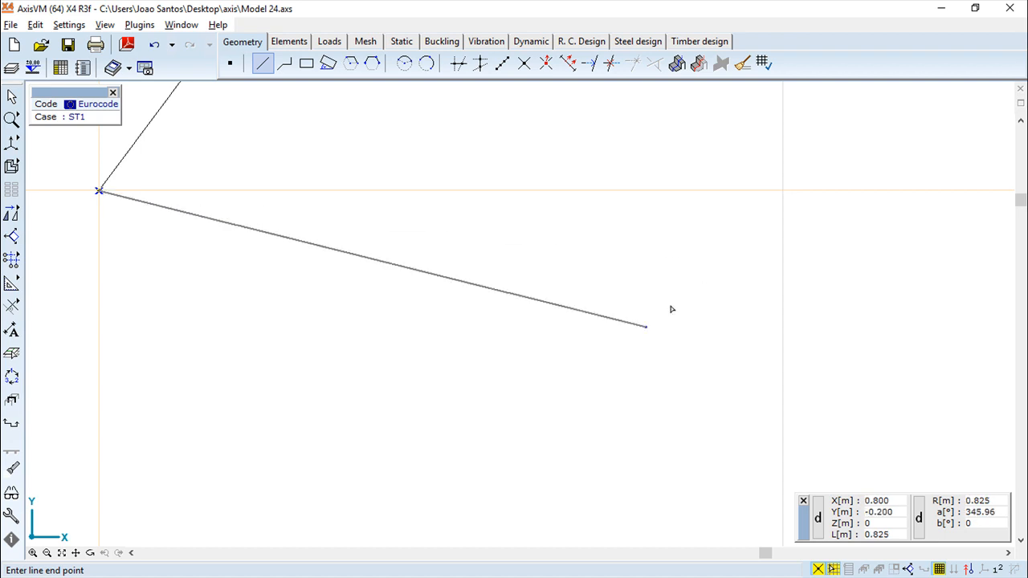
{"action": "scroll", "coordinate": [654, 309], "scroll_direction": "down", "scroll_amount": 4}
{"action": "middle_click_drag", "start_coordinate": [622, 351], "coordinate": [744, 296]}
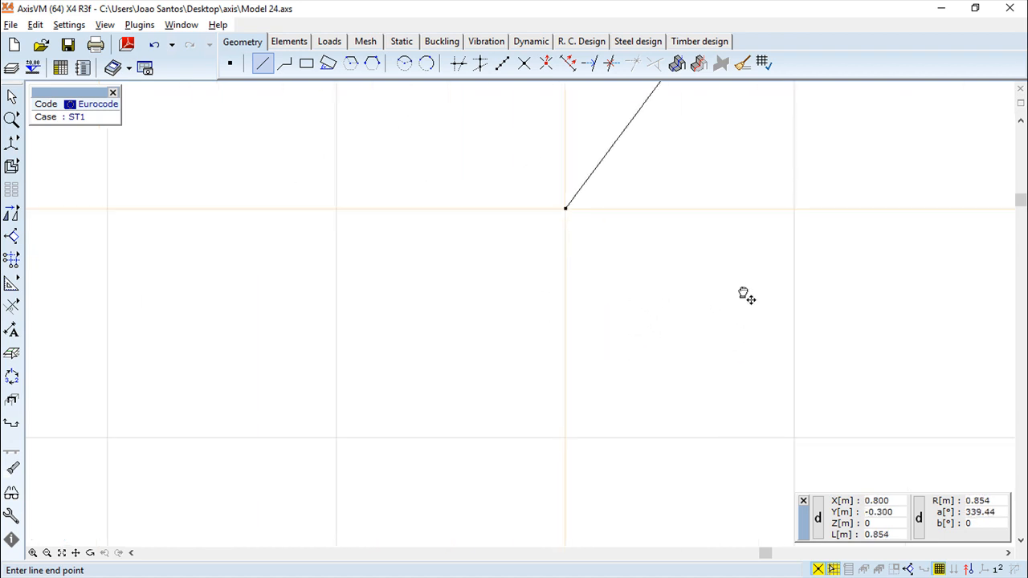
Set the Ctrl multiplier of the cursor step to 0.5 in the grid and cursor options.
{"action": "left_click", "coordinate": [66, 25]}
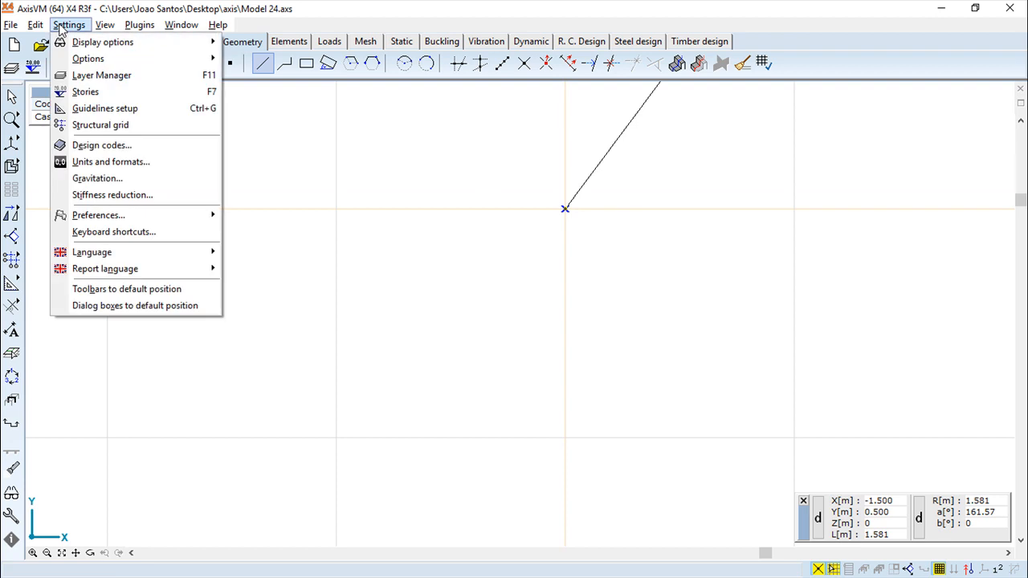
{"action": "mouse_move", "coordinate": [111, 61]}
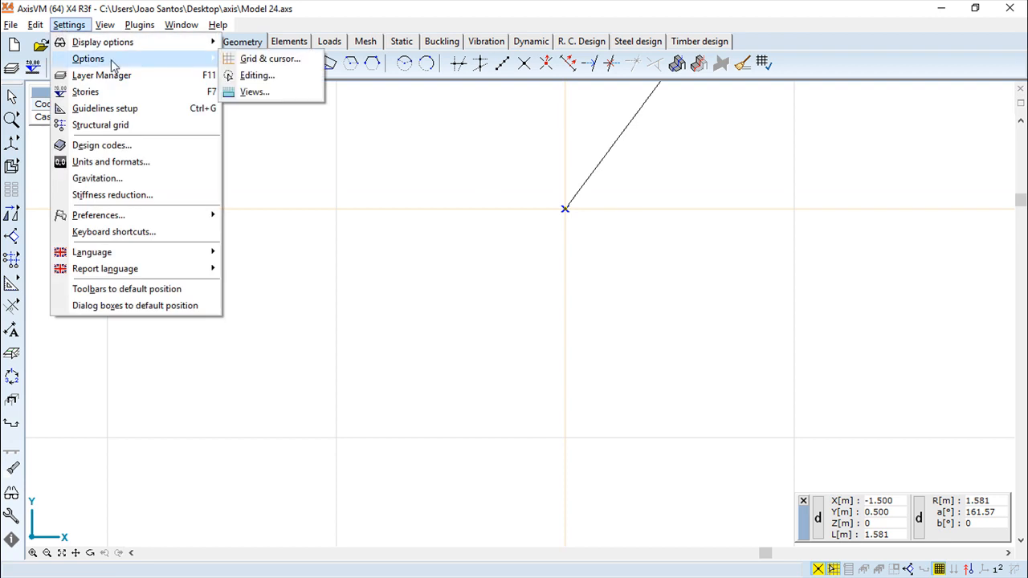
{"action": "left_click", "coordinate": [270, 60]}
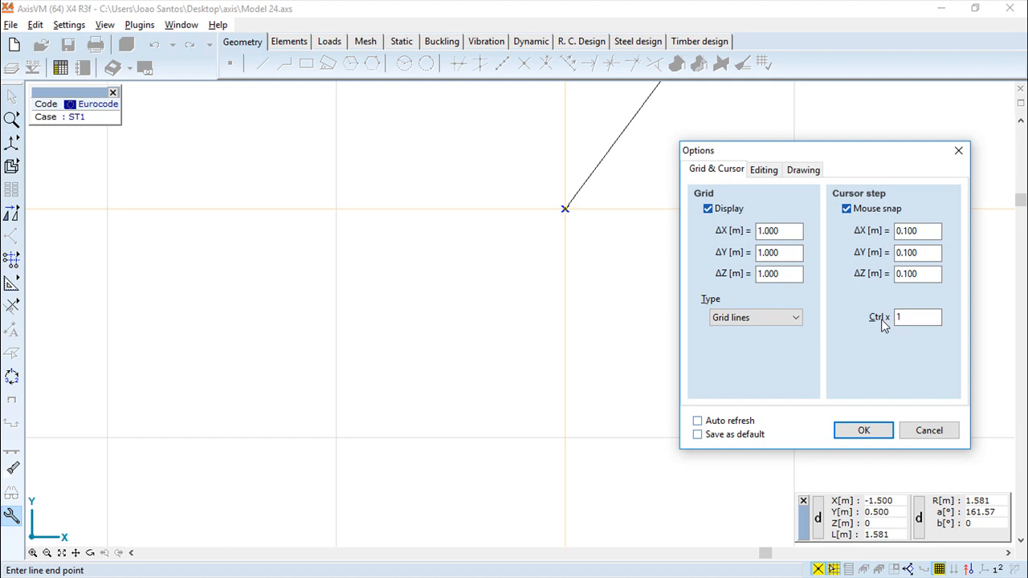
{"action": "left_click", "coordinate": [913, 319]}
{"action": "double_click", "coordinate": [924, 319]}
{"action": "type", "text": ".5"}
{"action": "left_click", "coordinate": [858, 432]}
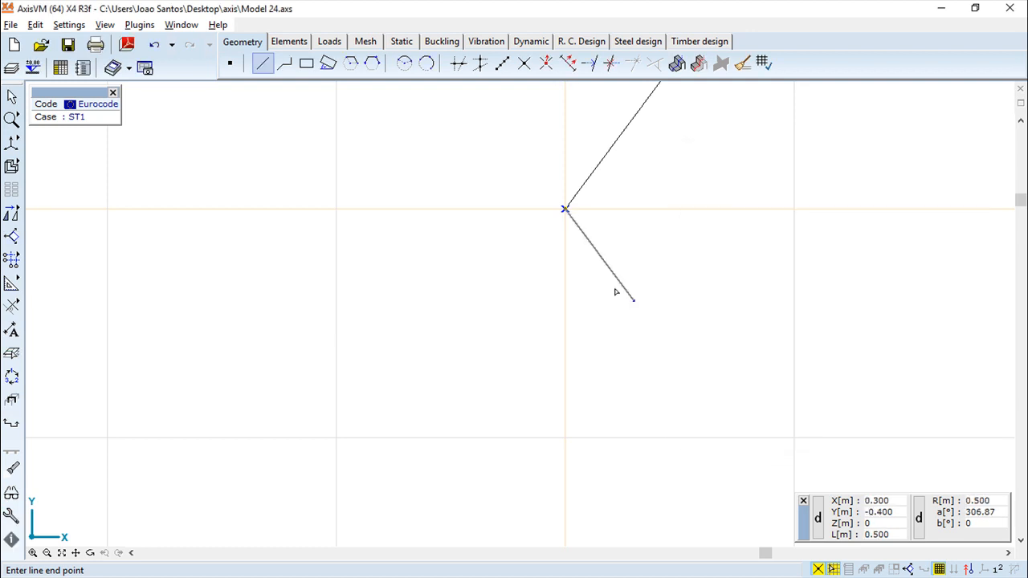
Examine how the pending line's end point snaps around the origin with the new Ctrl multiplier.
{"action": "scroll", "coordinate": [594, 267], "scroll_direction": "up", "scroll_amount": 2}
{"action": "middle_click_drag", "start_coordinate": [696, 253], "coordinate": [522, 283]}
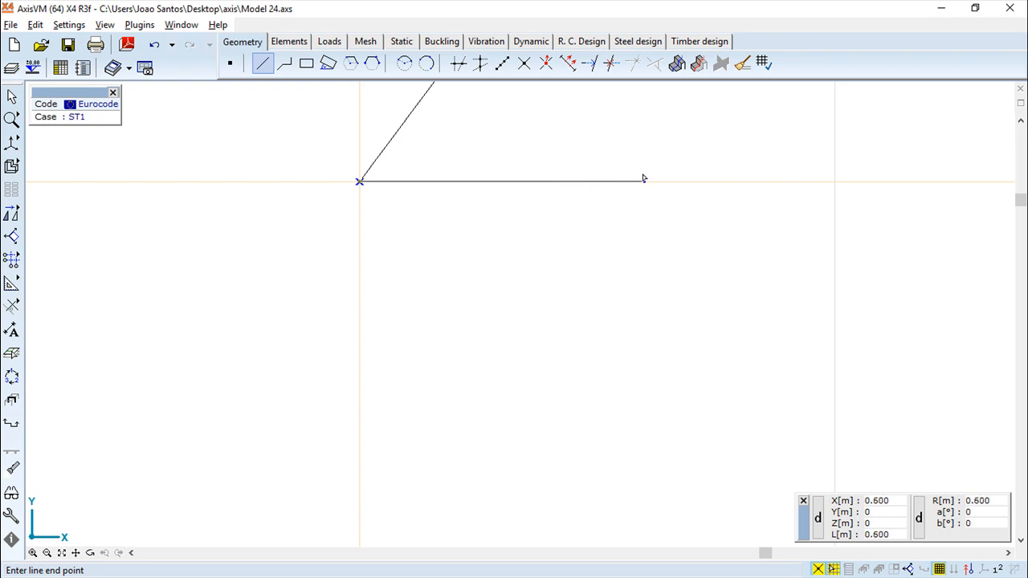
{"action": "scroll", "coordinate": [506, 320], "scroll_direction": "up", "scroll_amount": 1}
{"action": "scroll", "coordinate": [505, 324], "scroll_direction": "down", "scroll_amount": 3}
{"action": "scroll", "coordinate": [504, 323], "scroll_direction": "down", "scroll_amount": 2}
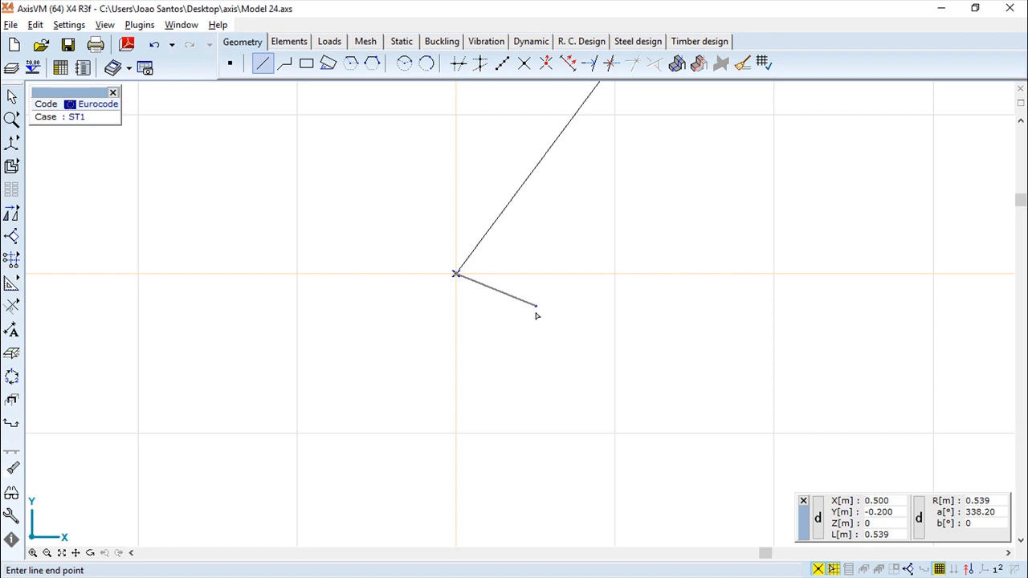
{"action": "mouse_move", "coordinate": [557, 375]}
{"action": "middle_mouse_down"}
{"action": "mouse_move", "coordinate": [592, 459]}
{"action": "mouse_move", "coordinate": [613, 399]}
{"action": "middle_mouse_up"}
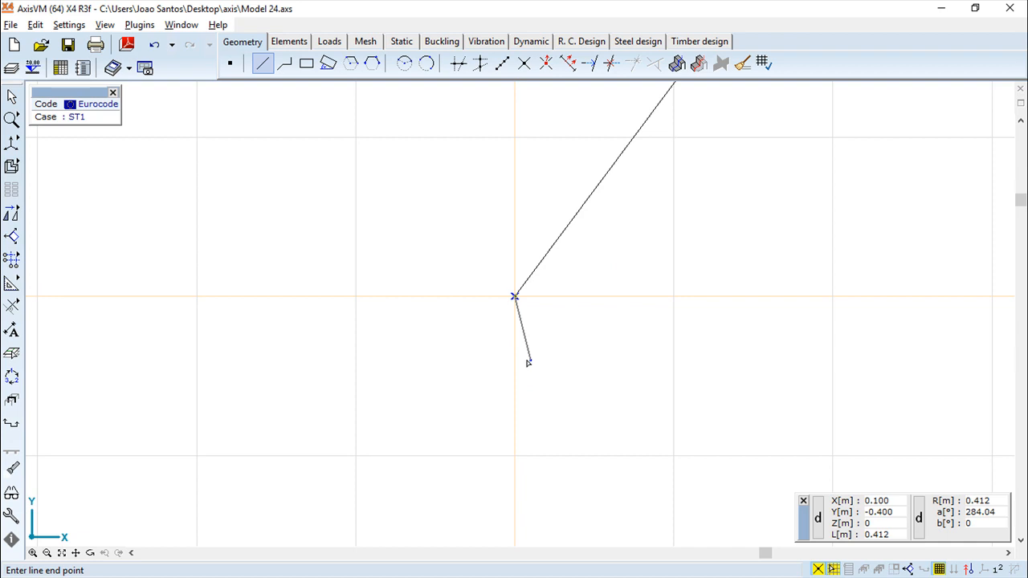
{"action": "scroll", "coordinate": [538, 361], "scroll_direction": "down", "scroll_amount": 3}
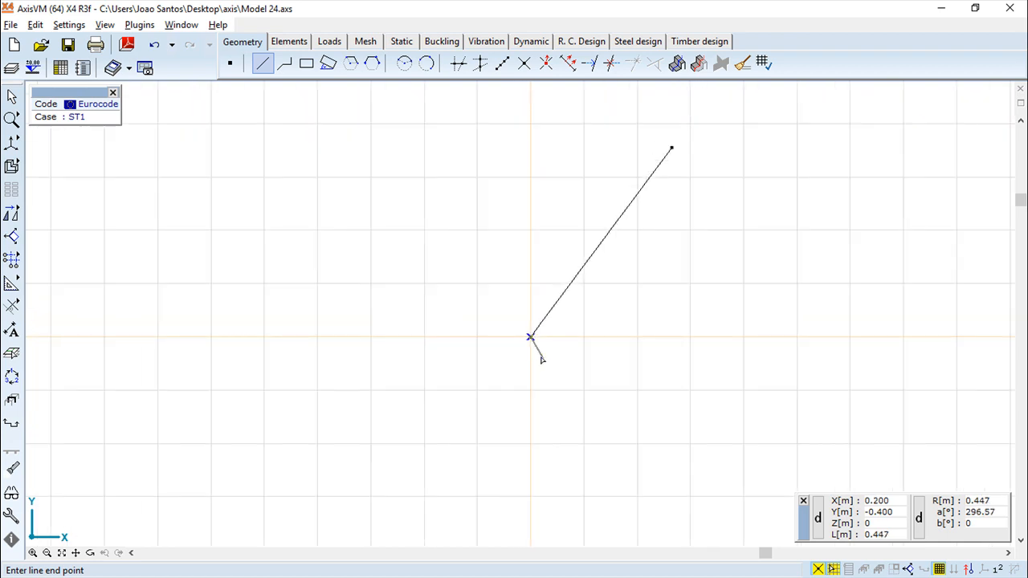